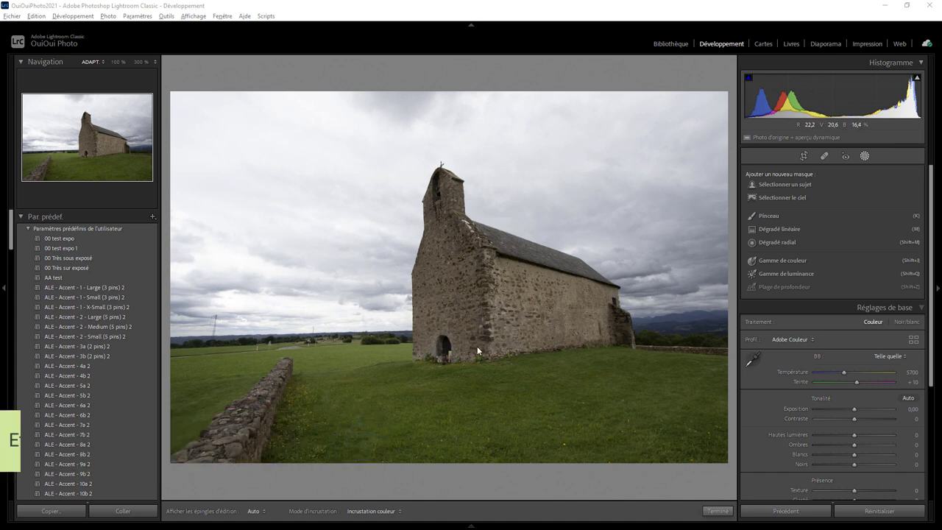
# Step: Straighten the chapel photo to a crop angle of about 1.83 so the horizon sits level
pyautogui.click(805, 157)
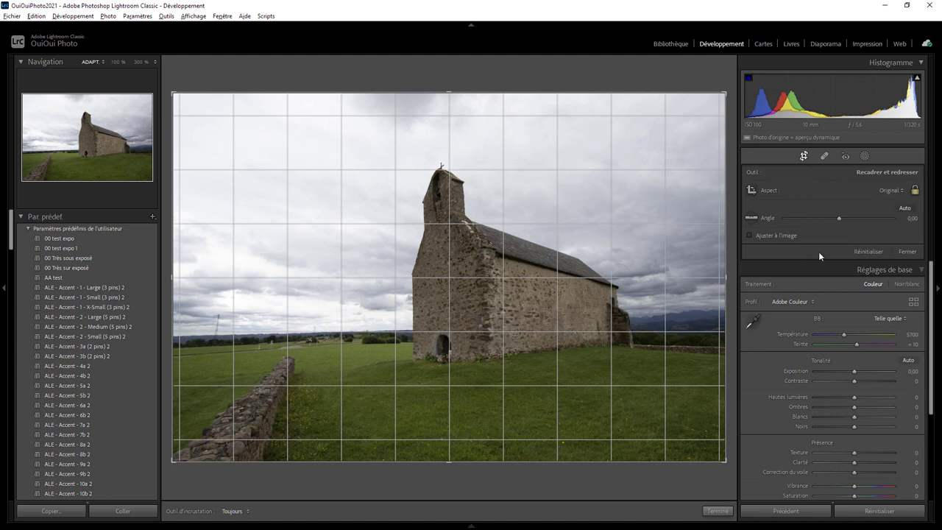
pyautogui.moveTo(838, 217); pyautogui.dragTo(842, 219)
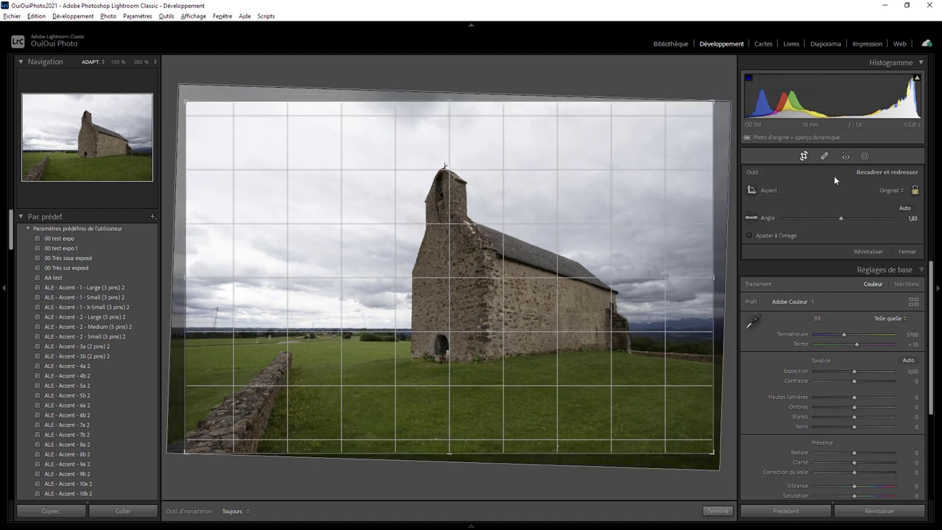
pyautogui.click(865, 156)
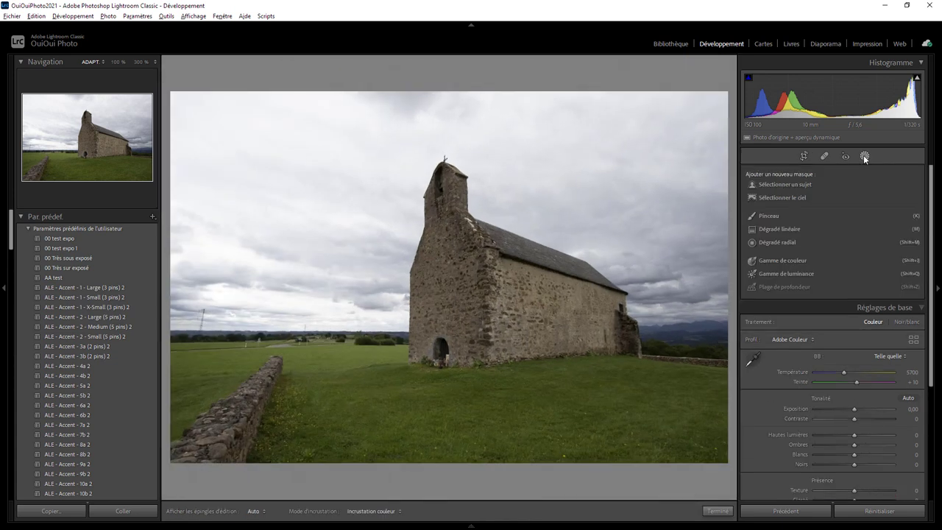
# Step: Add a Select Sky mask with exposure reset, Highlights -23, Clarity 20 and Dehaze 37
pyautogui.click(787, 197)
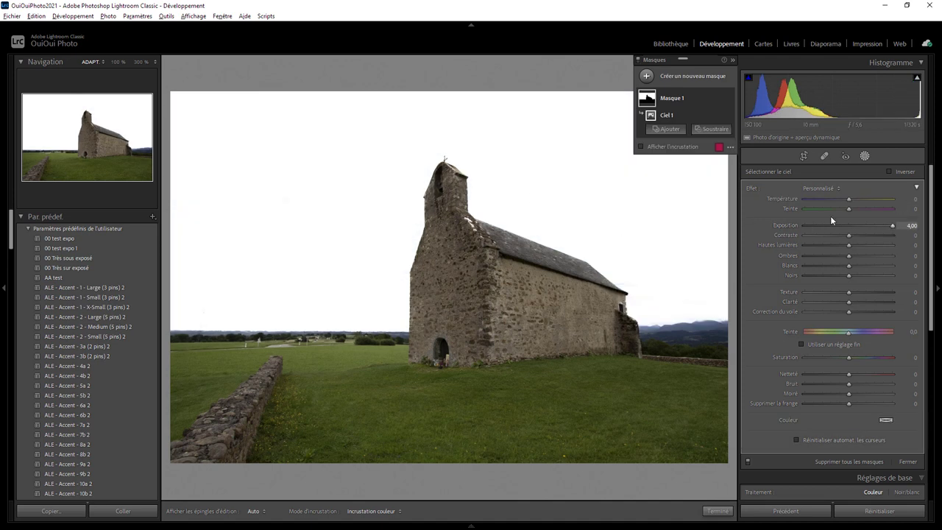
pyautogui.doubleClick(755, 186)
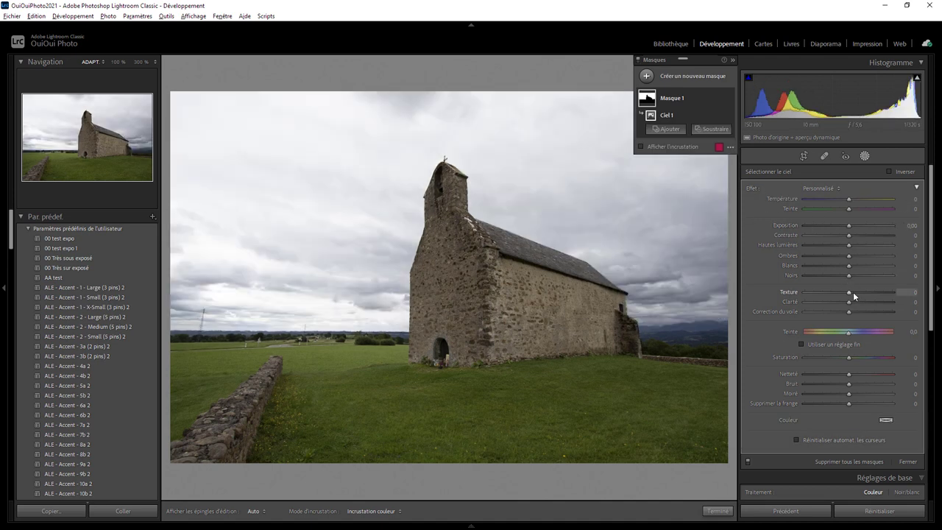
pyautogui.moveTo(848, 245); pyautogui.dragTo(840, 245)
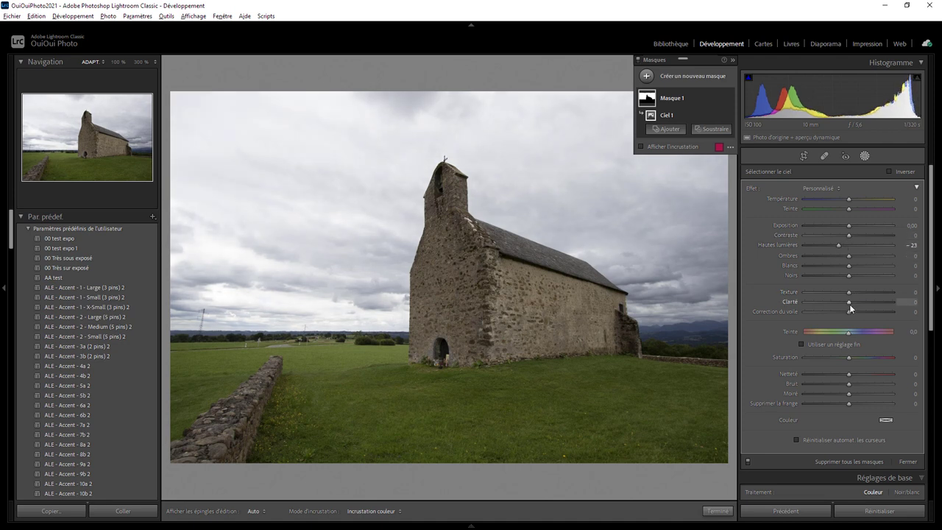
pyautogui.moveTo(849, 311)
pyautogui.mouseDown()
pyautogui.moveTo(868, 311)
pyautogui.moveTo(857, 302)
pyautogui.mouseUp()
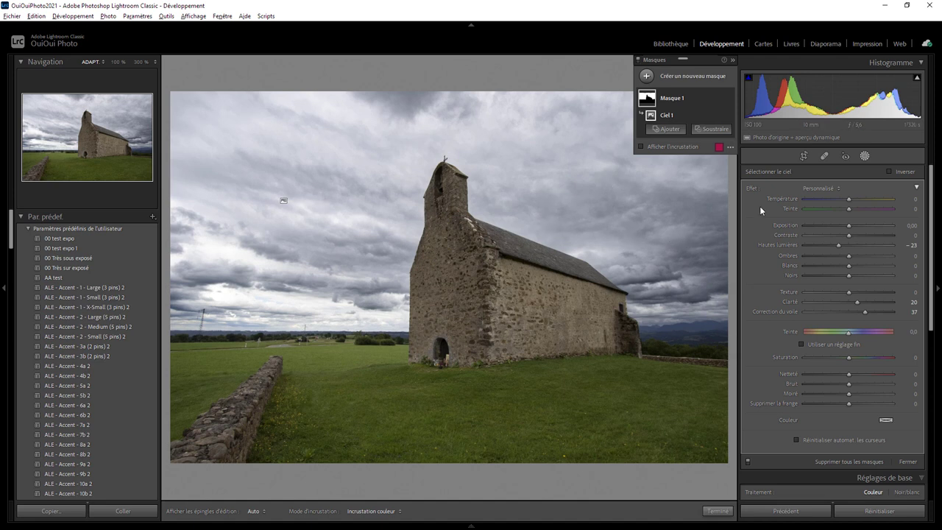
pyautogui.click(648, 76)
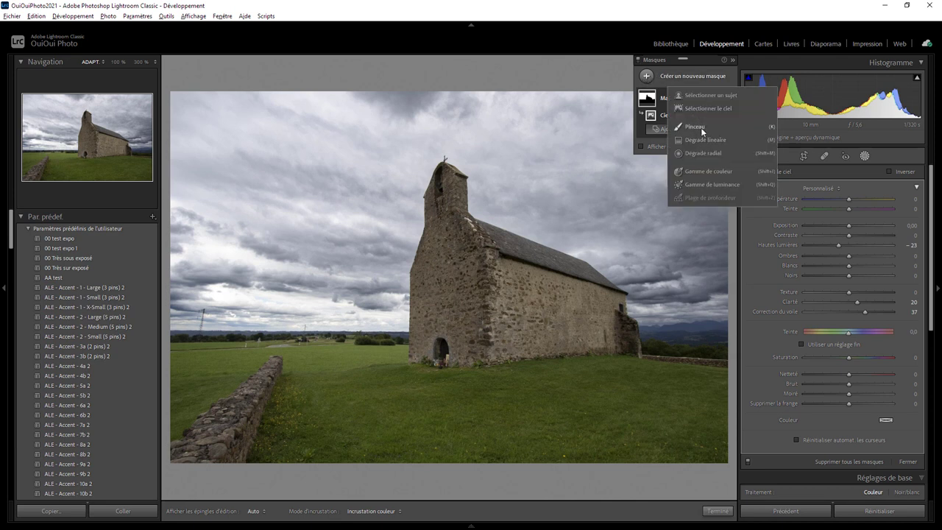
# Step: Mask the church with Select Subject, reset exposure, then set Clarity 25 and Exposure 0.25
pyautogui.click(708, 95)
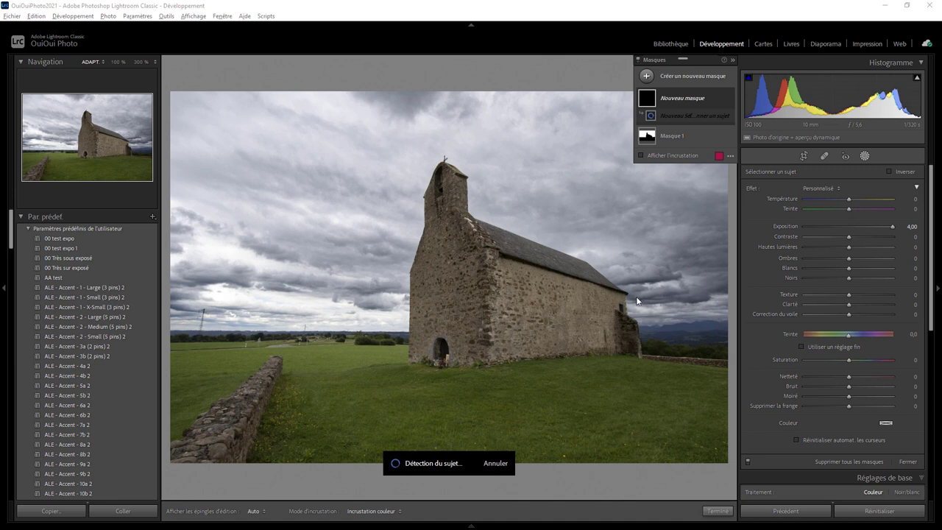
pyautogui.doubleClick(893, 226)
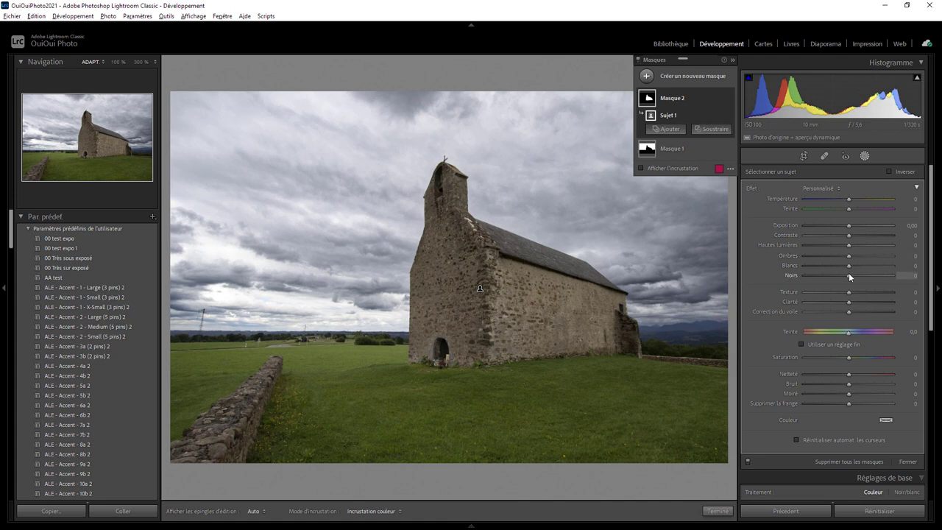
pyautogui.moveTo(849, 302); pyautogui.dragTo(857, 304)
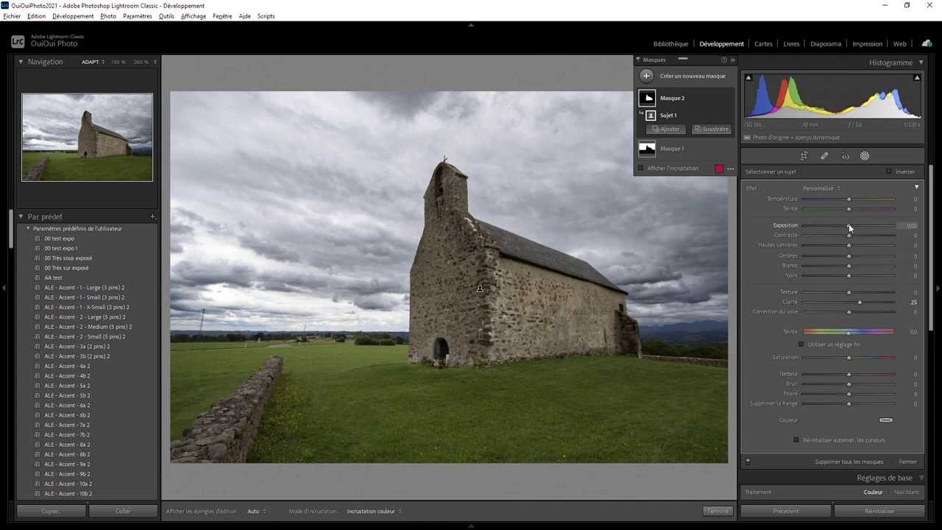
pyautogui.moveTo(850, 226); pyautogui.dragTo(852, 226)
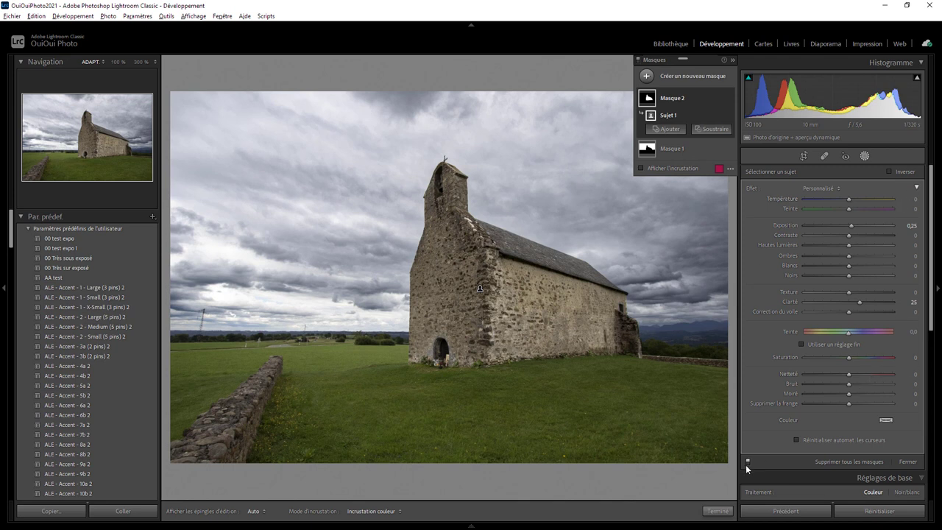
# Step: In HSL, set Blue saturation -14, Yellow luminance +52 and Green luminance +33
pyautogui.click(720, 511)
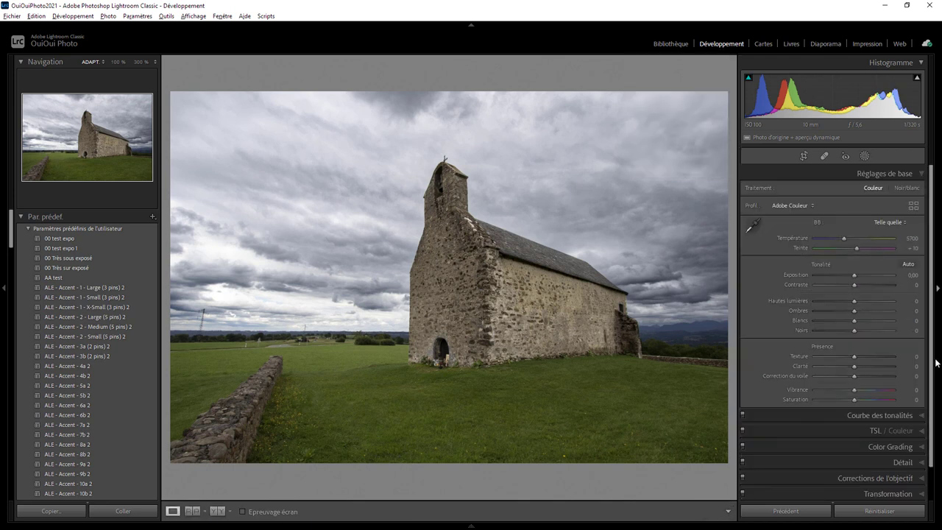
pyautogui.scroll(-2, 931, 375)
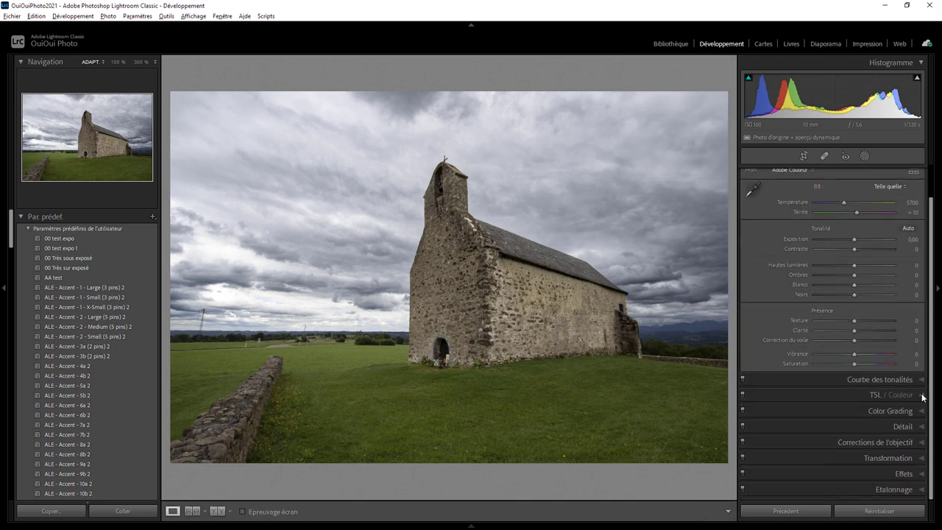
pyautogui.click(924, 398)
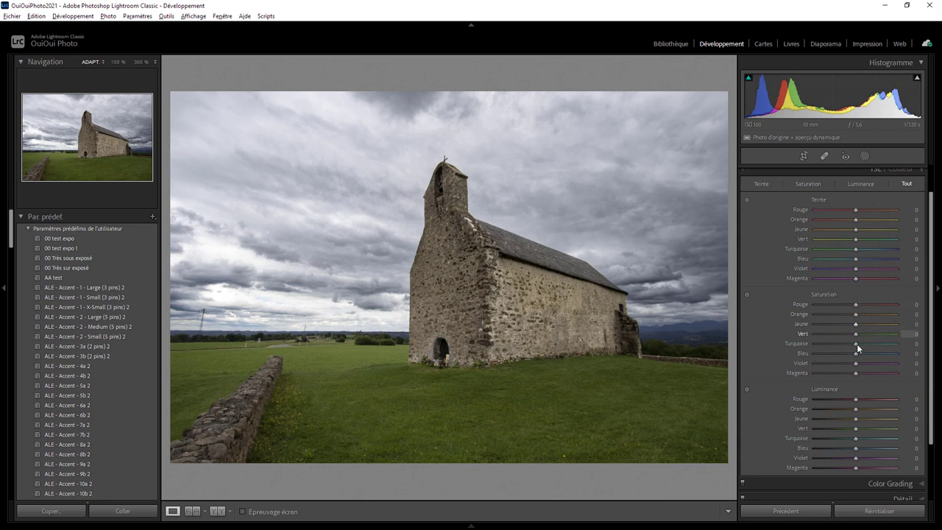
pyautogui.moveTo(856, 354)
pyautogui.mouseDown()
pyautogui.moveTo(826, 353)
pyautogui.moveTo(856, 357)
pyautogui.moveTo(846, 355)
pyautogui.mouseUp()
pyautogui.moveTo(856, 428)
pyautogui.mouseDown()
pyautogui.moveTo(889, 430)
pyautogui.moveTo(857, 431)
pyautogui.moveTo(878, 420)
pyautogui.moveTo(860, 417)
pyautogui.moveTo(877, 418)
pyautogui.mouseUp()
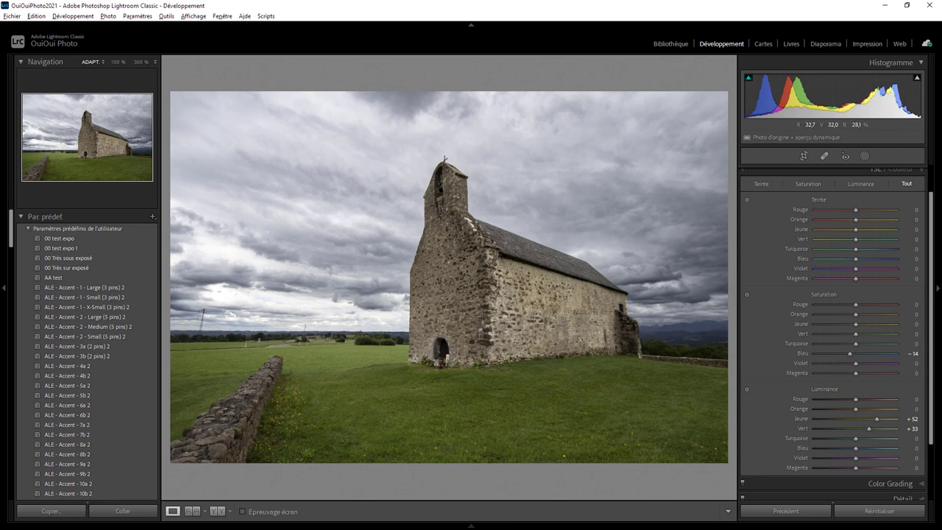
pyautogui.click(866, 156)
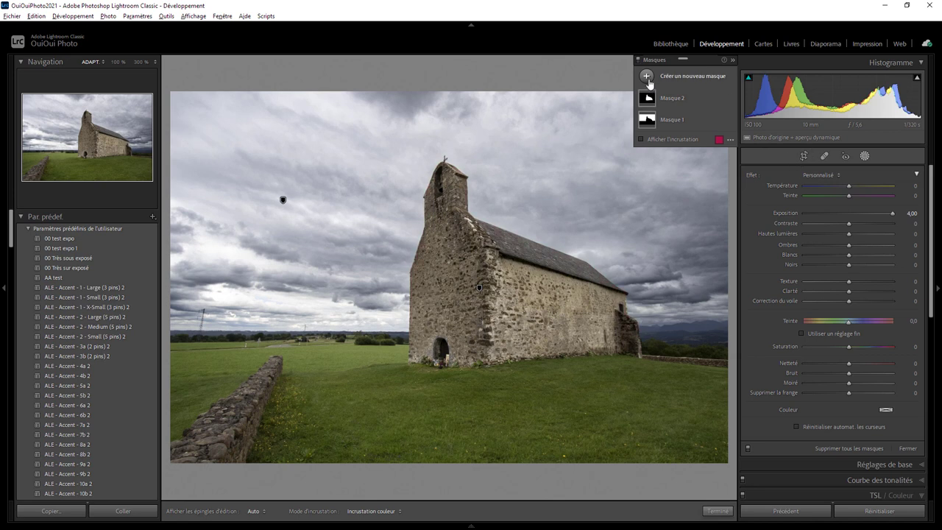
# Step: Paint a new brush mask over the stone wall at bottom-left
pyautogui.click(647, 77)
pyautogui.click(694, 127)
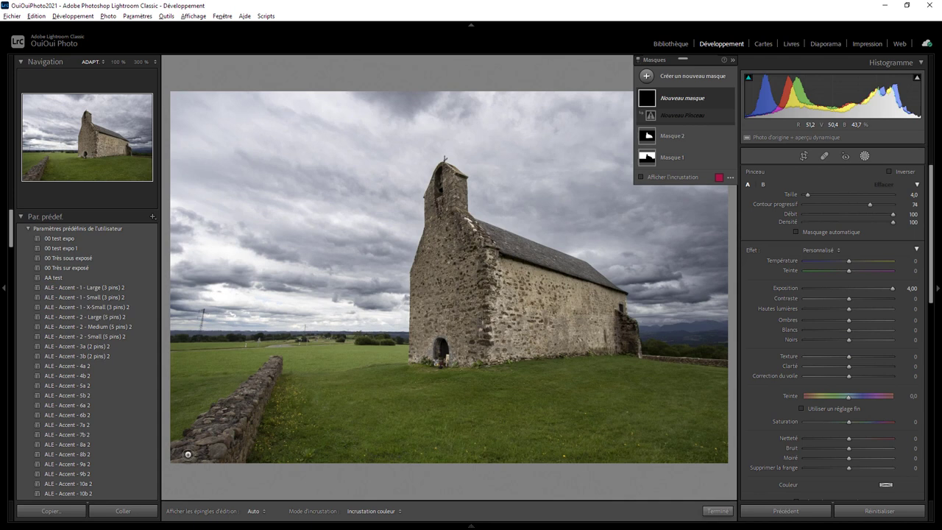
pyautogui.moveTo(181, 450)
pyautogui.mouseDown()
pyautogui.moveTo(216, 407)
pyautogui.moveTo(257, 394)
pyautogui.moveTo(233, 456)
pyautogui.moveTo(193, 461)
pyautogui.moveTo(221, 417)
pyautogui.moveTo(222, 440)
pyautogui.moveTo(242, 429)
pyautogui.moveTo(216, 415)
pyautogui.mouseUp()
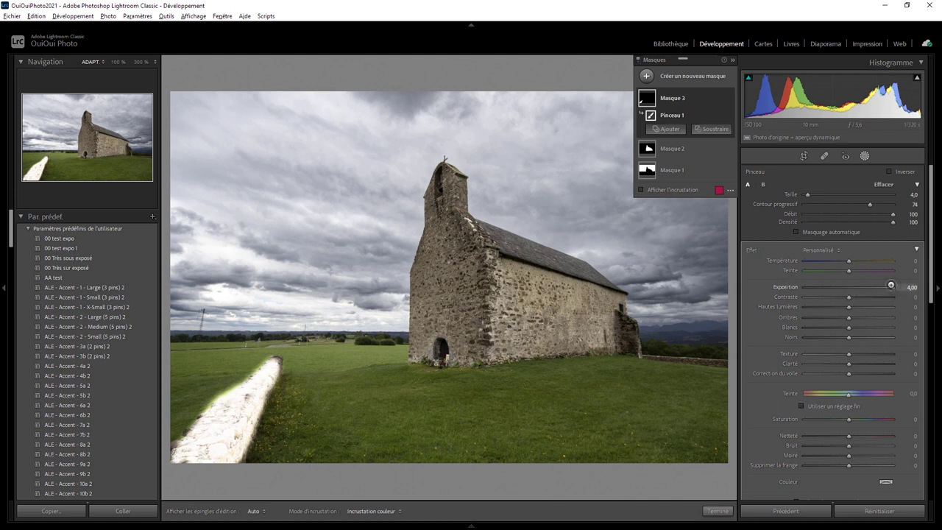
# Step: Reset the wall mask's exposure, check its overlay, and set Clarity to 28
pyautogui.doubleClick(891, 286)
pyautogui.click(641, 190)
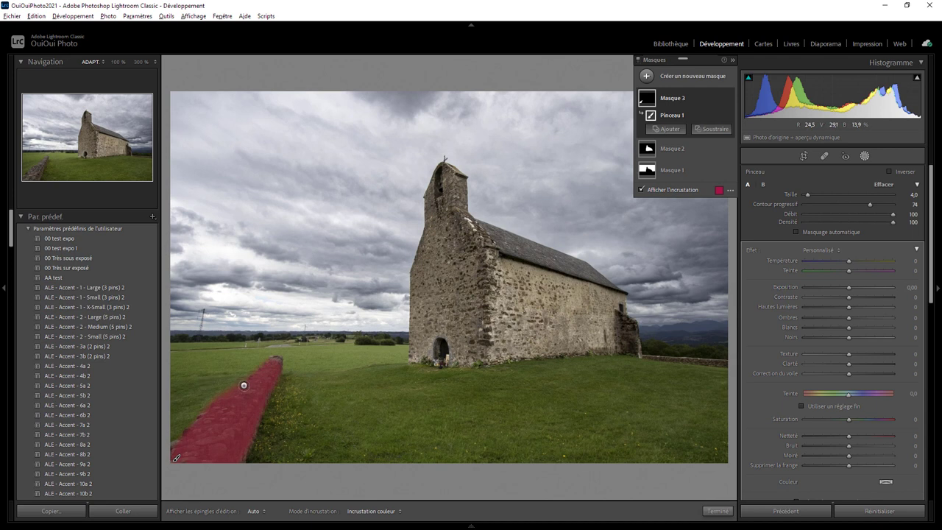
pyautogui.press('h')
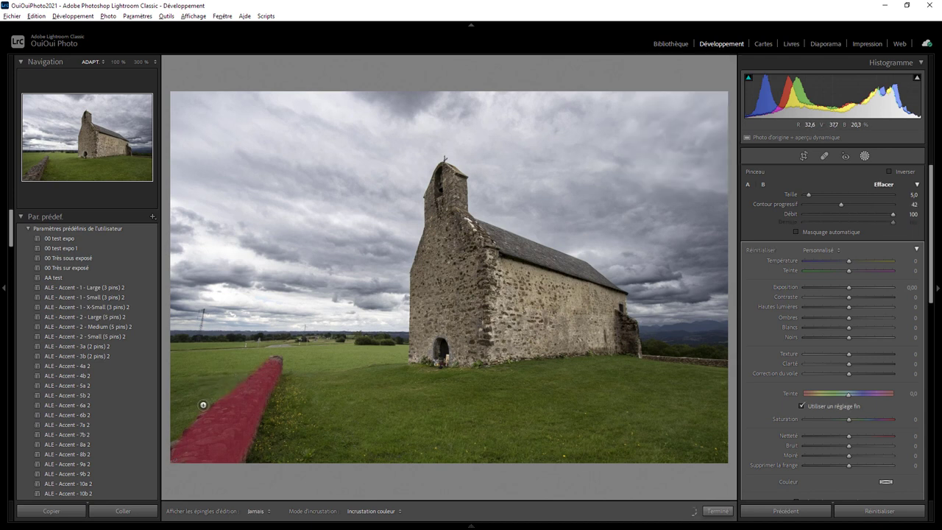
pyautogui.press('h')
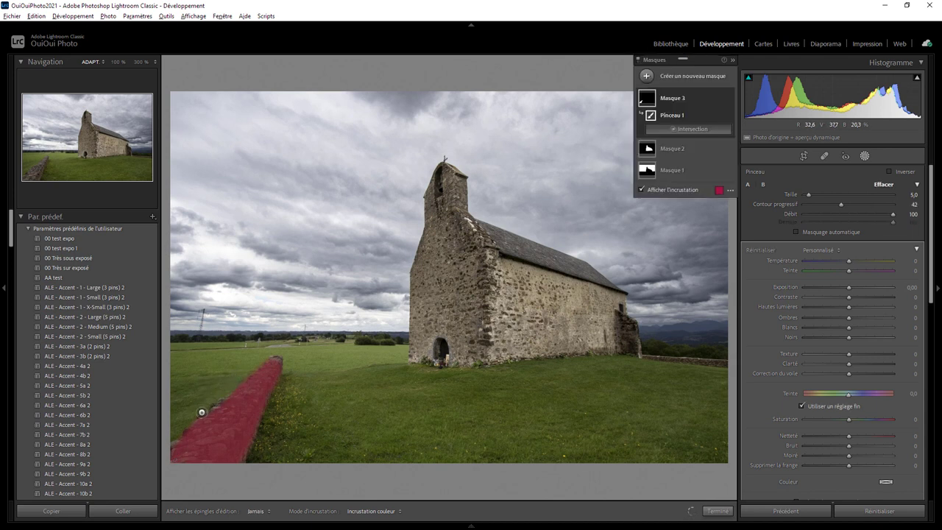
pyautogui.click(656, 191)
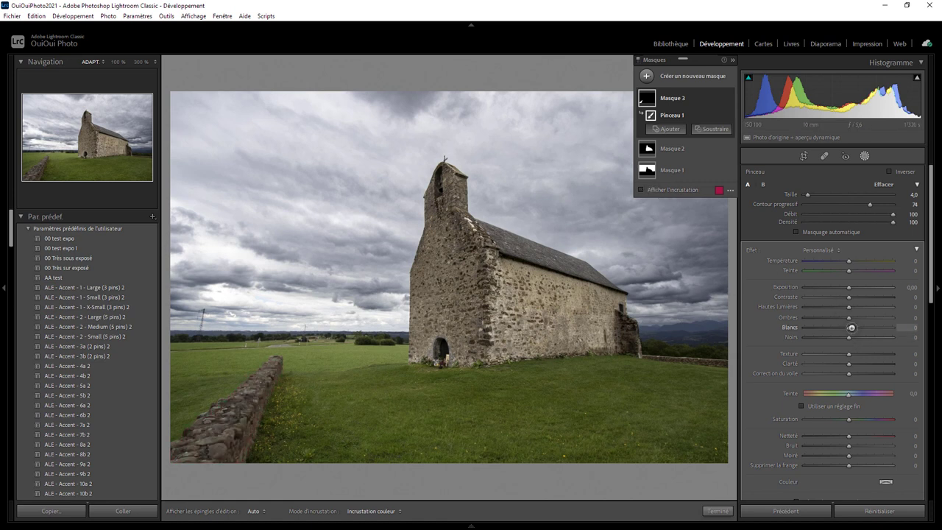
pyautogui.moveTo(849, 362); pyautogui.dragTo(861, 361)
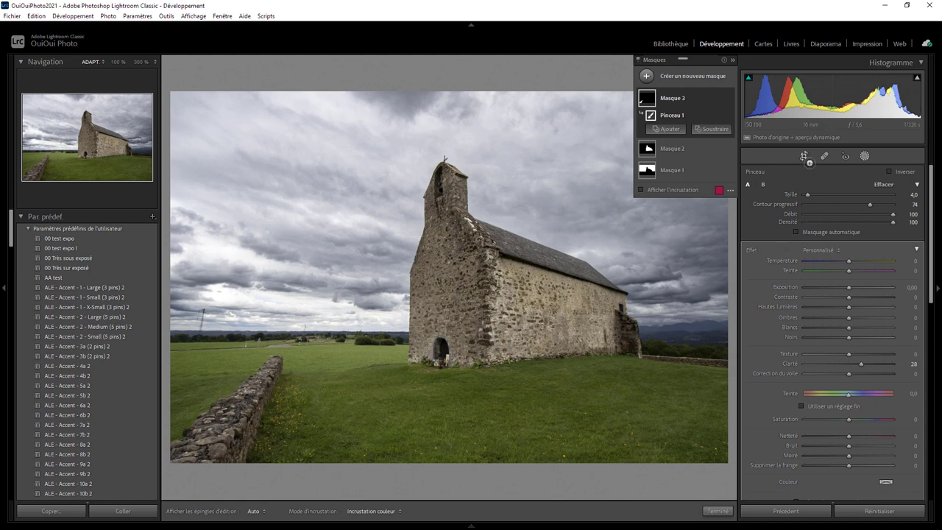
# Step: Switch to Spot Removal and set the heal brush feather to 43
pyautogui.click(824, 156)
pyautogui.scroll(1, 207, 301)
pyautogui.moveTo(884, 197); pyautogui.dragTo(833, 200)
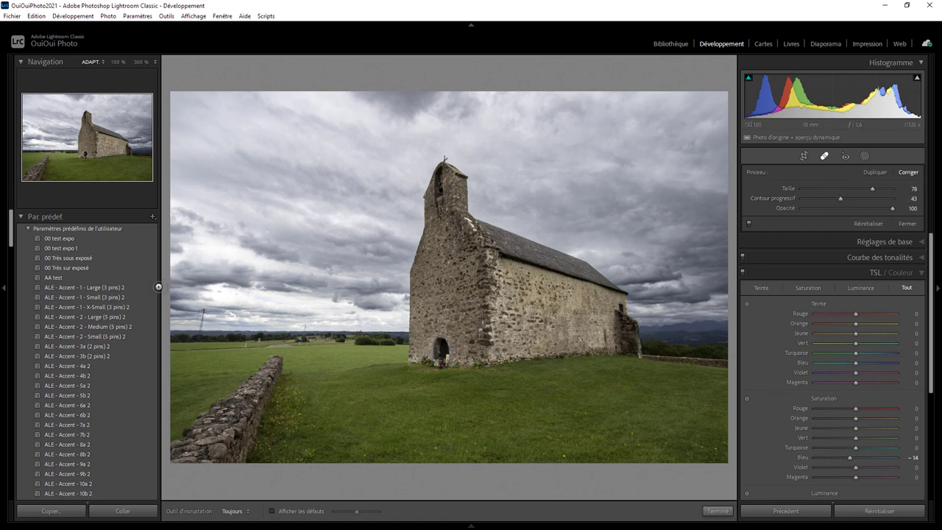
# Step: Heal two spots in the left sky, moving each source to cleaner sky
pyautogui.moveTo(195, 292); pyautogui.dragTo(241, 294)
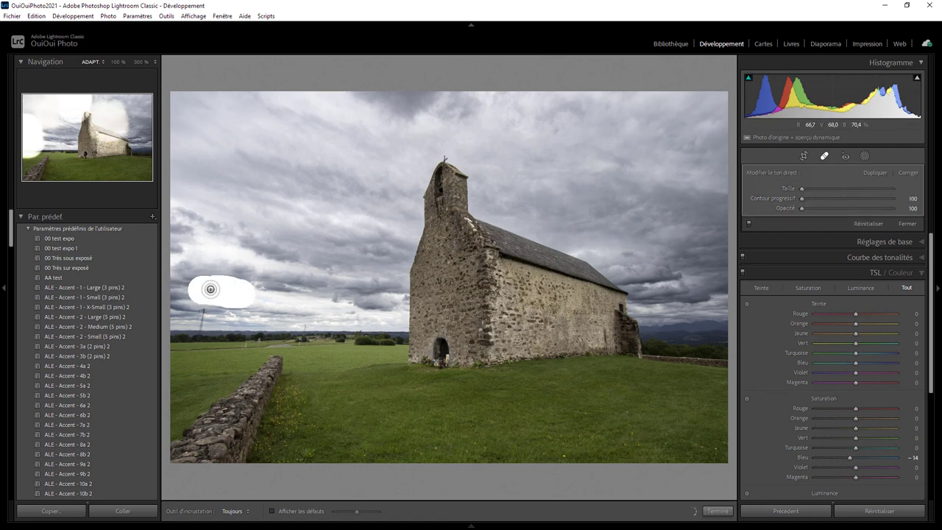
pyautogui.moveTo(242, 294); pyautogui.dragTo(173, 292)
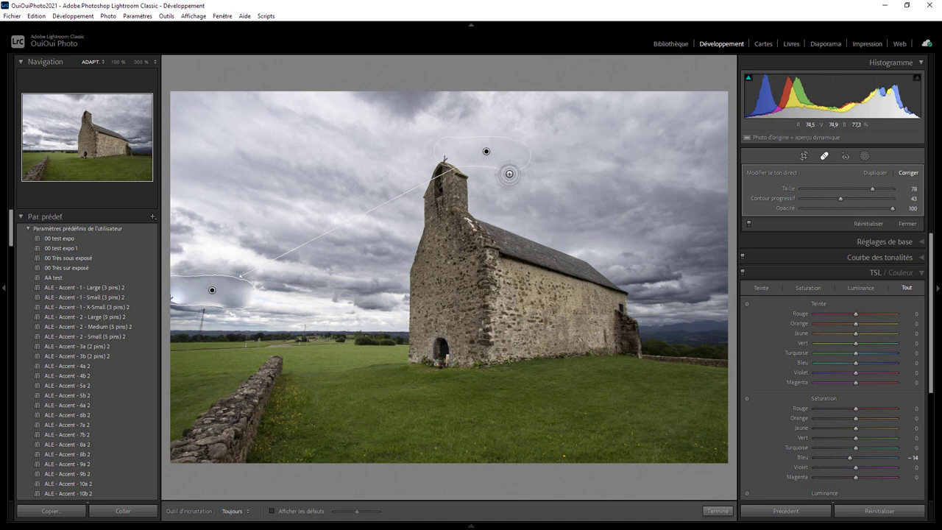
pyautogui.moveTo(486, 151)
pyautogui.mouseDown()
pyautogui.moveTo(306, 310)
pyautogui.moveTo(285, 304)
pyautogui.mouseUp()
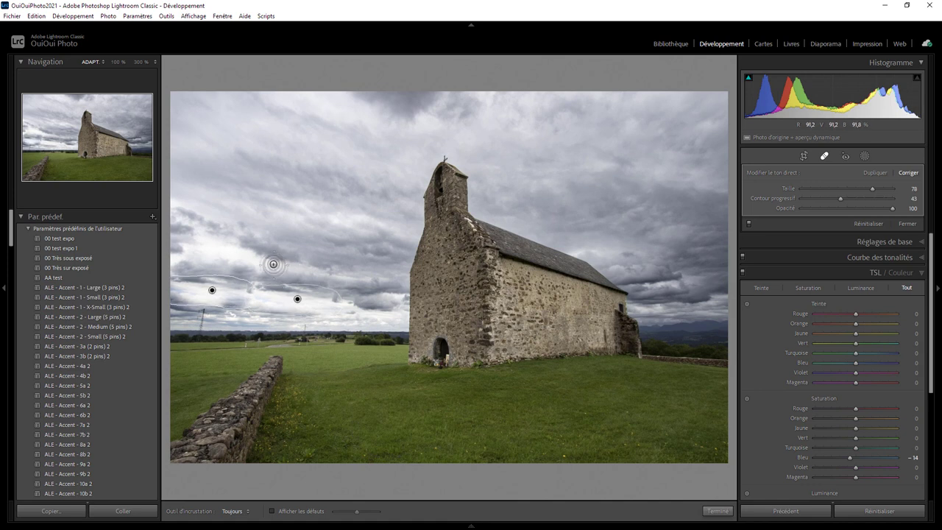
pyautogui.click(240, 256)
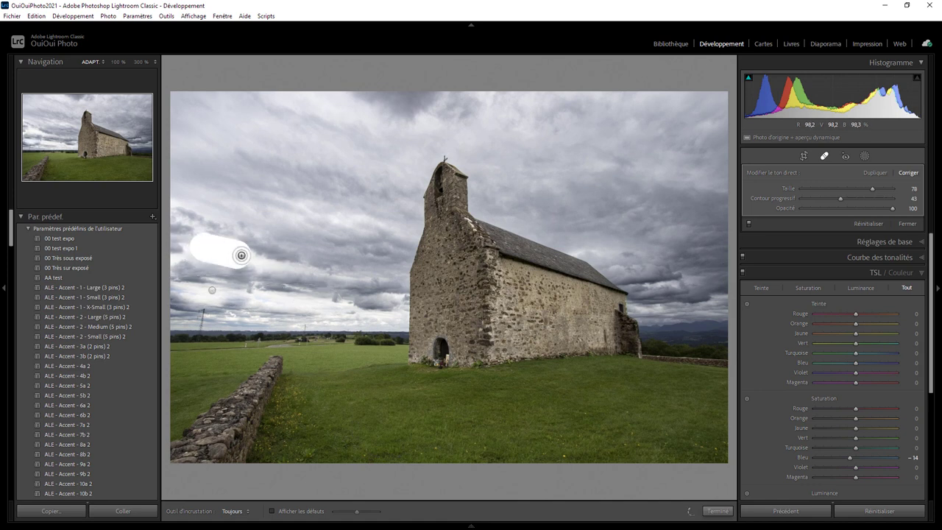
pyautogui.moveTo(350, 236); pyautogui.dragTo(293, 270)
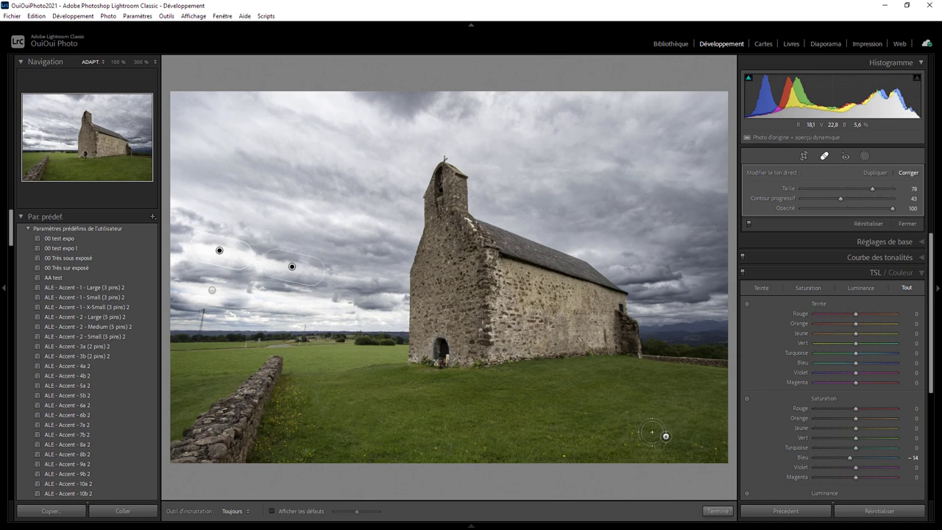
# Step: Close the Spot Removal tool with Done to return to the Develop panels
pyautogui.click(718, 511)
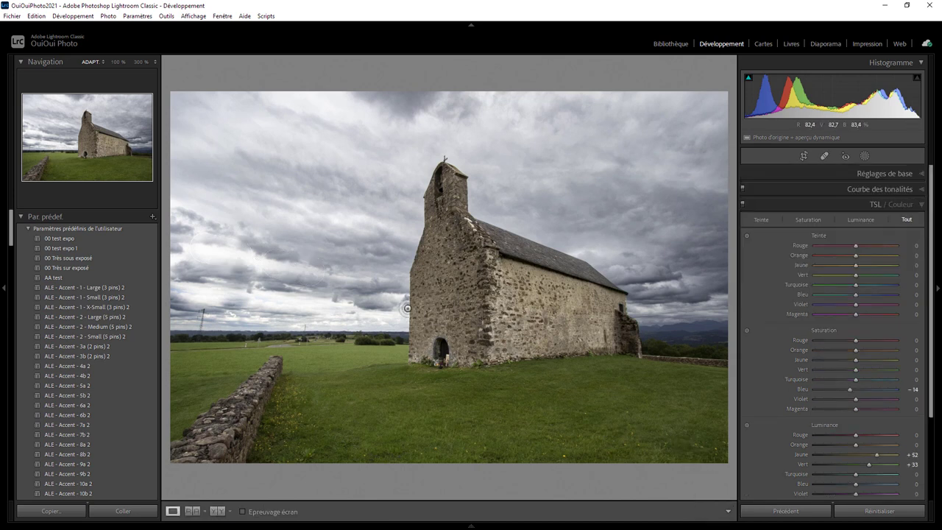